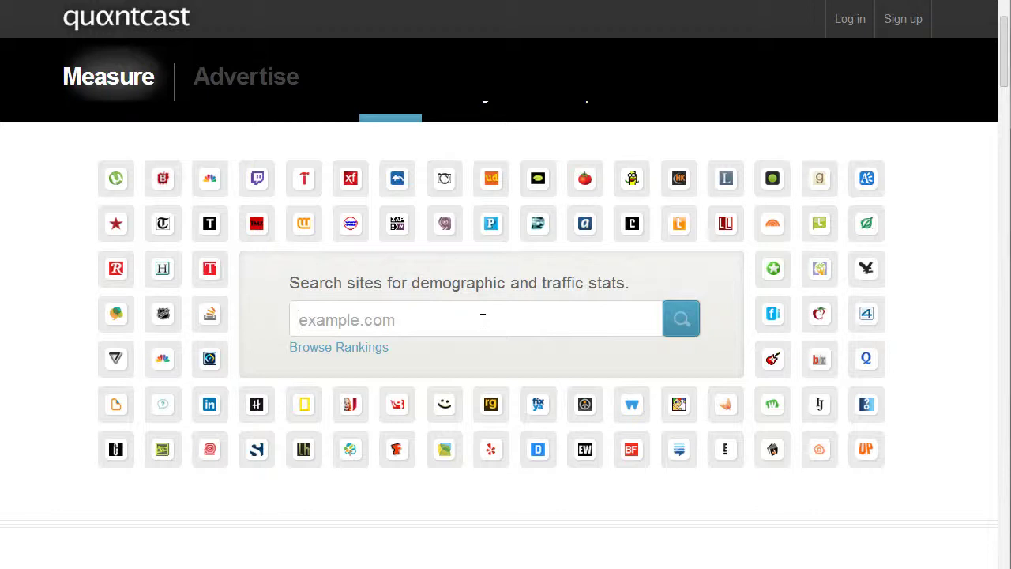
# Search Quantcast's site statistics for the keyword "survivalism"
pyautogui.write('survivalism')
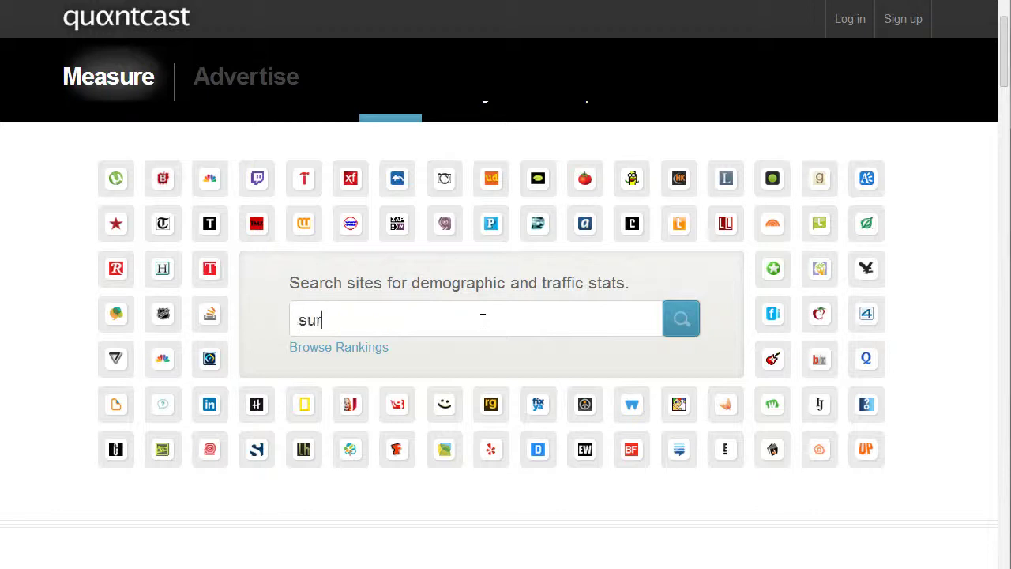
pyautogui.click(483, 319)
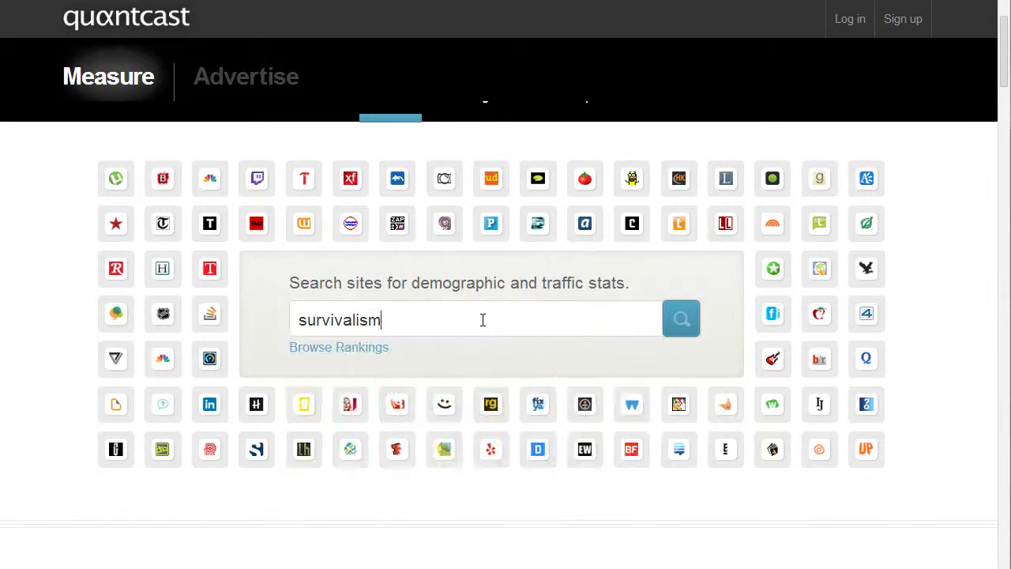
pyautogui.hotkey('ctrl', 'a')
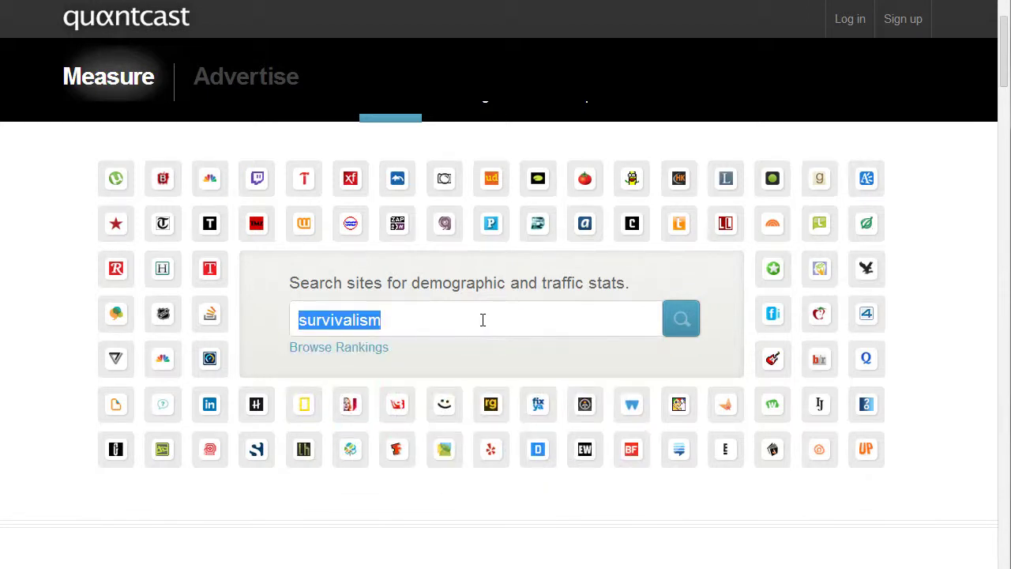
pyautogui.press('Return')
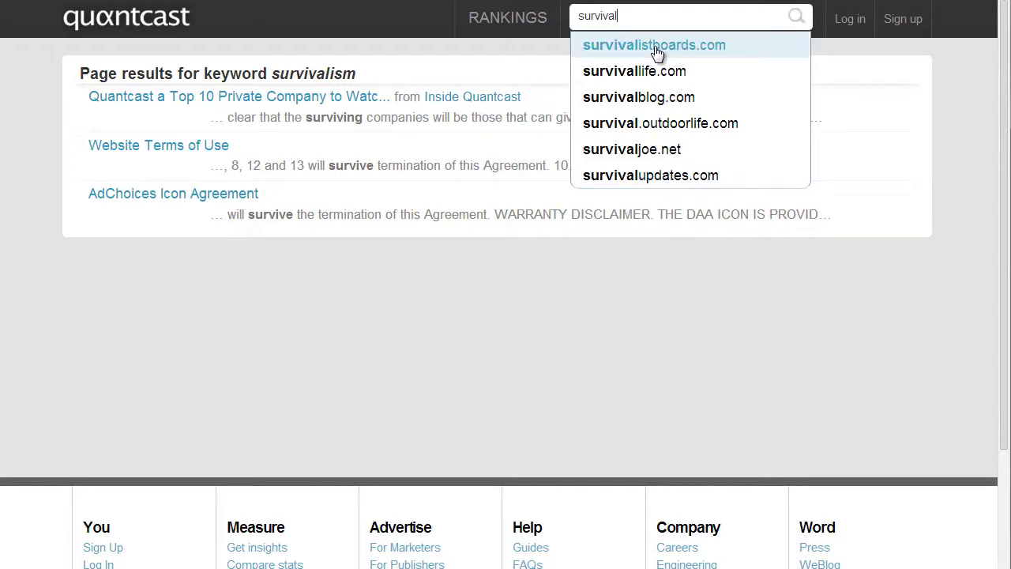
# Open the survivalistboards.com profile and check its traffic and US demographics sections
pyautogui.write('ist')
pyautogui.click(655, 49)
pyautogui.scroll(-15, 656, 52)
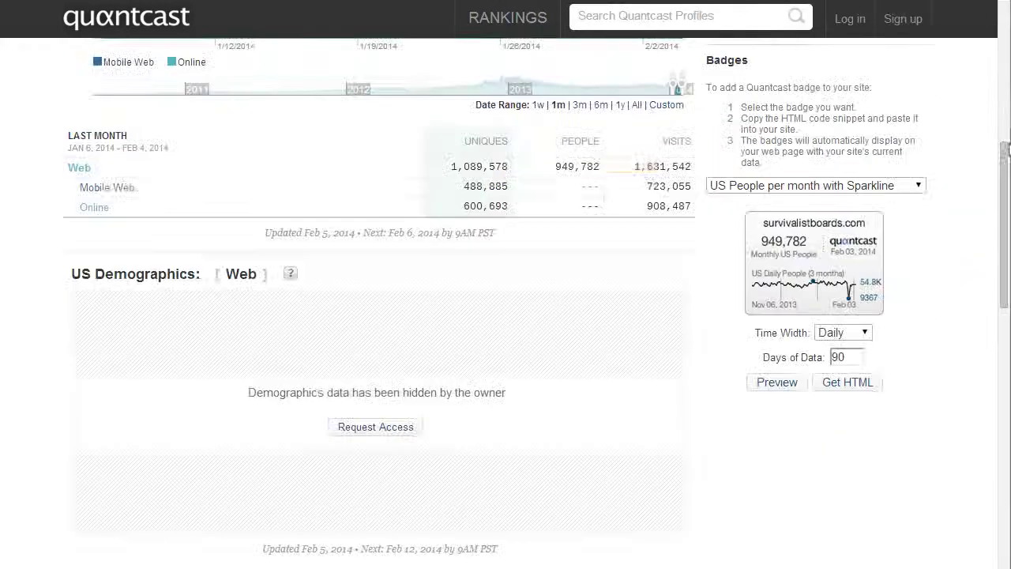
pyautogui.scroll(10, 993, 37)
pyautogui.scroll(2, 993, 37)
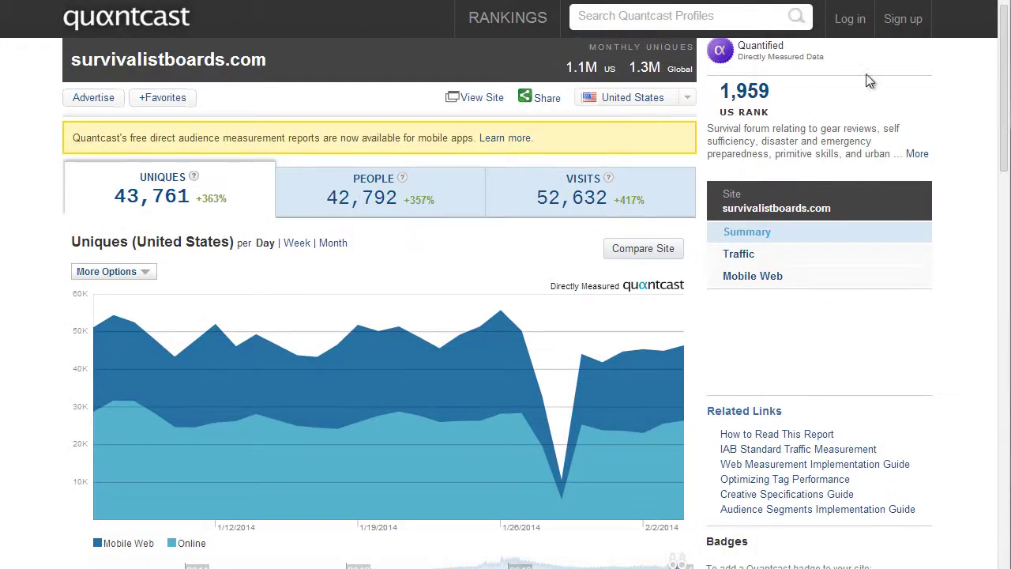
pyautogui.moveTo(1004, 47)
pyautogui.mouseDown()
pyautogui.moveTo(1006, 245)
pyautogui.moveTo(1006, 42)
pyautogui.mouseUp()
# Search for another survival site and view the US Demographics summary on its yuku.com profile
pyautogui.click(636, 16)
pyautogui.write('surv')
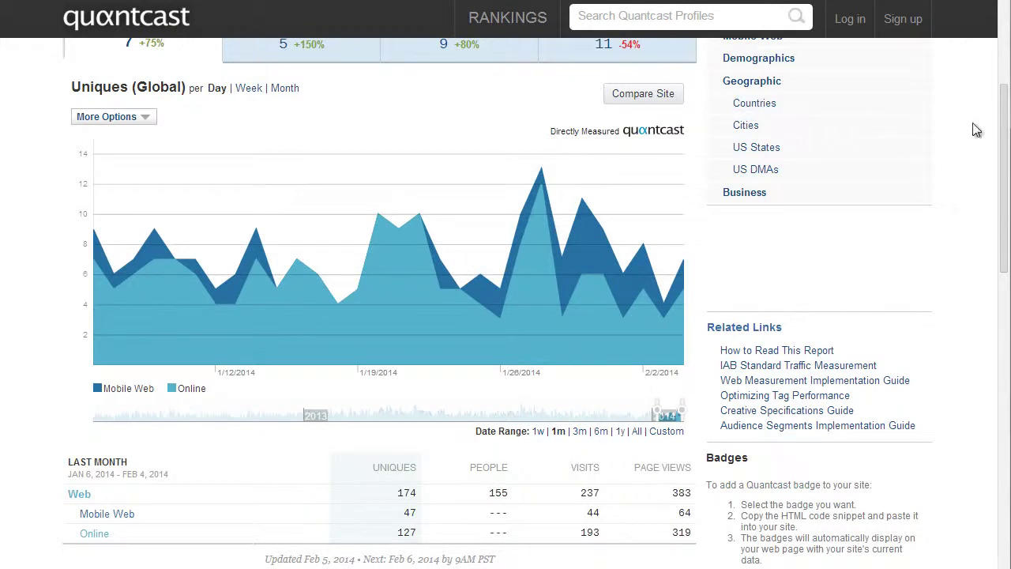
pyautogui.scroll(-1, 1006, 125)
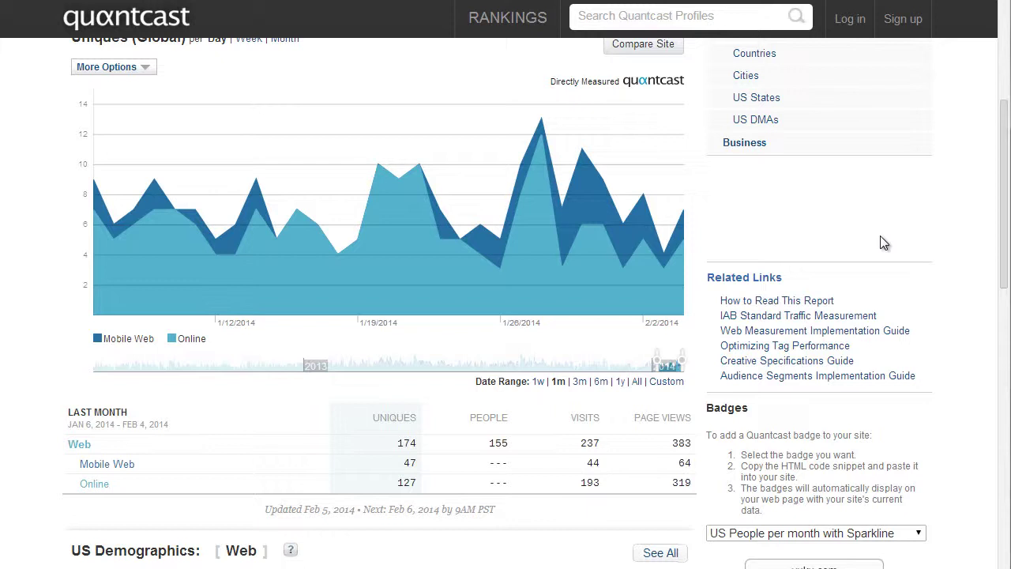
pyautogui.moveTo(1004, 197); pyautogui.dragTo(1003, 342)
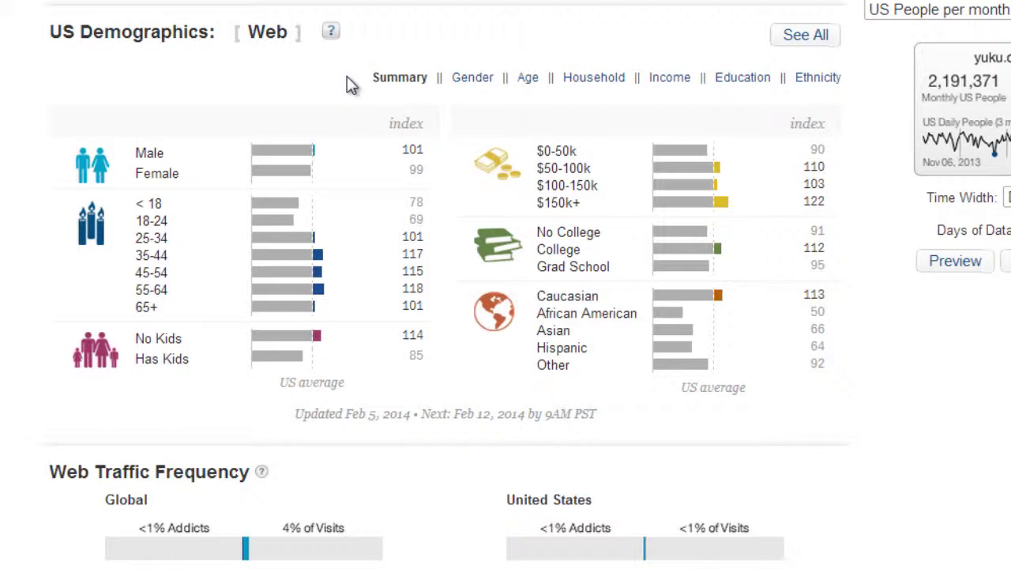
# Open a blank Notepad document and place it beside the US Demographics summary
pyautogui.press('super')
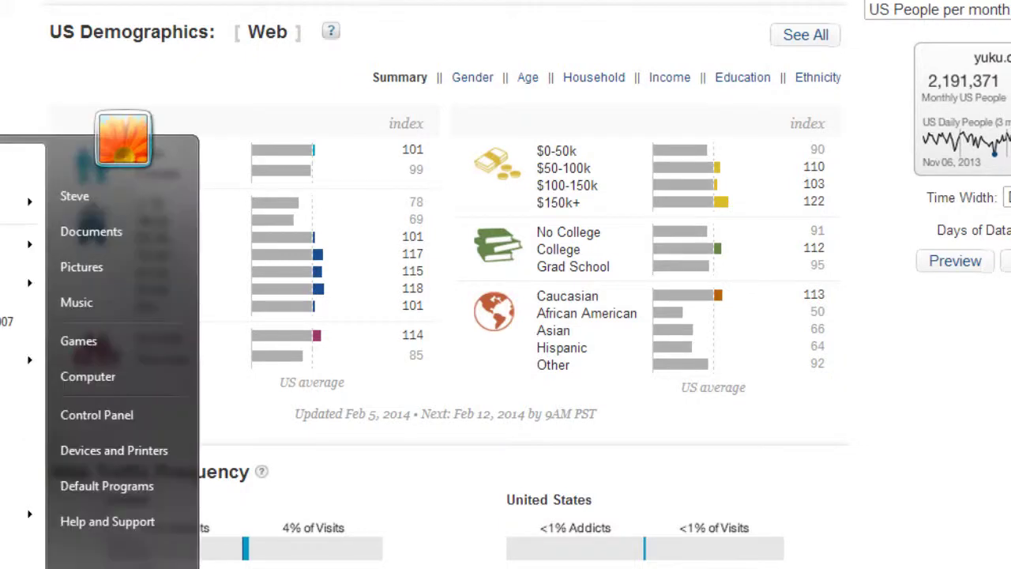
pyautogui.press('super')
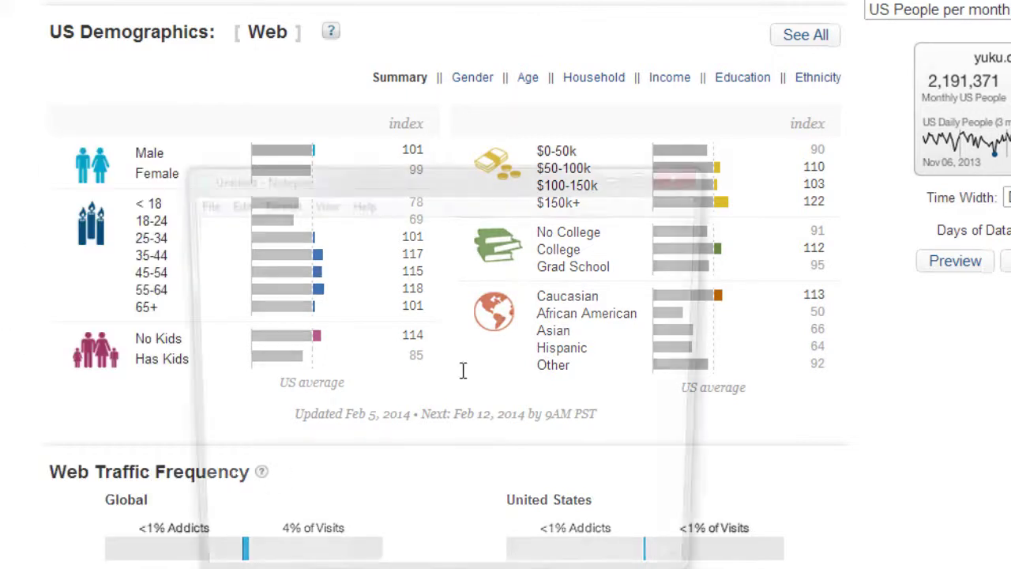
pyautogui.moveTo(622, 171); pyautogui.dragTo(1002, 73)
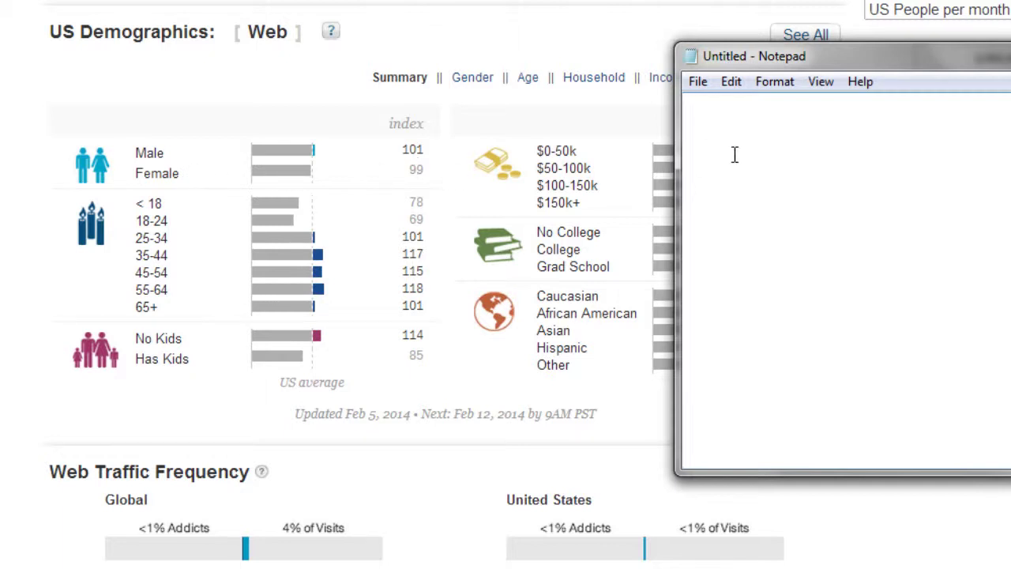
# Note the audience's gender as "Primarily Males" with "(some Females)" on the line below
pyautogui.write('Male')
pyautogui.press('Return')
pyautogui.write('(some Fe')
pyautogui.write('males)')
pyautogui.write('s')
pyautogui.press('Home')
pyautogui.write('Primarily')
pyautogui.click(735, 156)
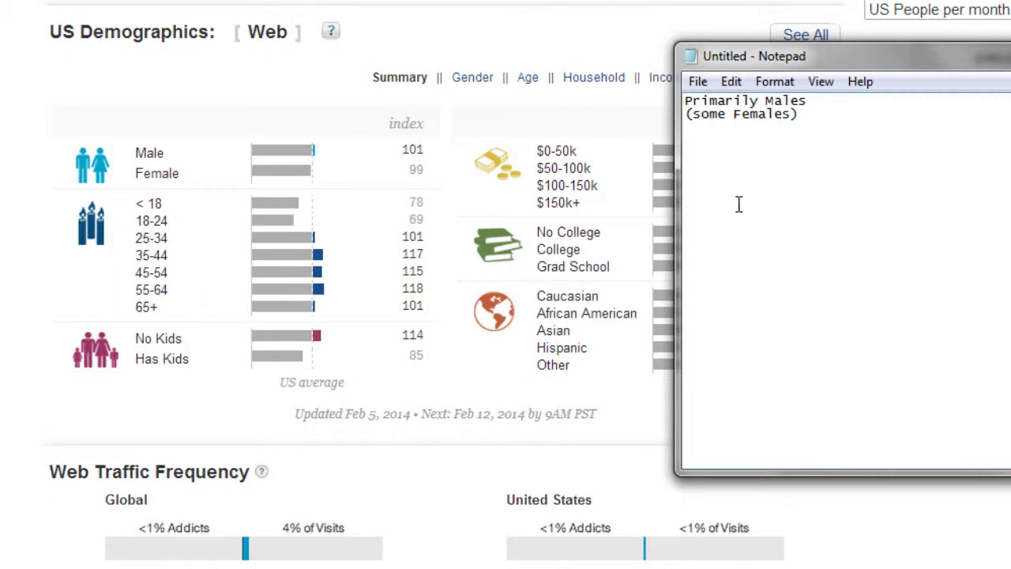
# Add the age range "35-64" and "No Kids" to the notes, separated by blank lines
pyautogui.press('Return')
pyautogui.press('Return')
pyautogui.write('35-64')
pyautogui.write('No Kids')
pyautogui.press('Return')
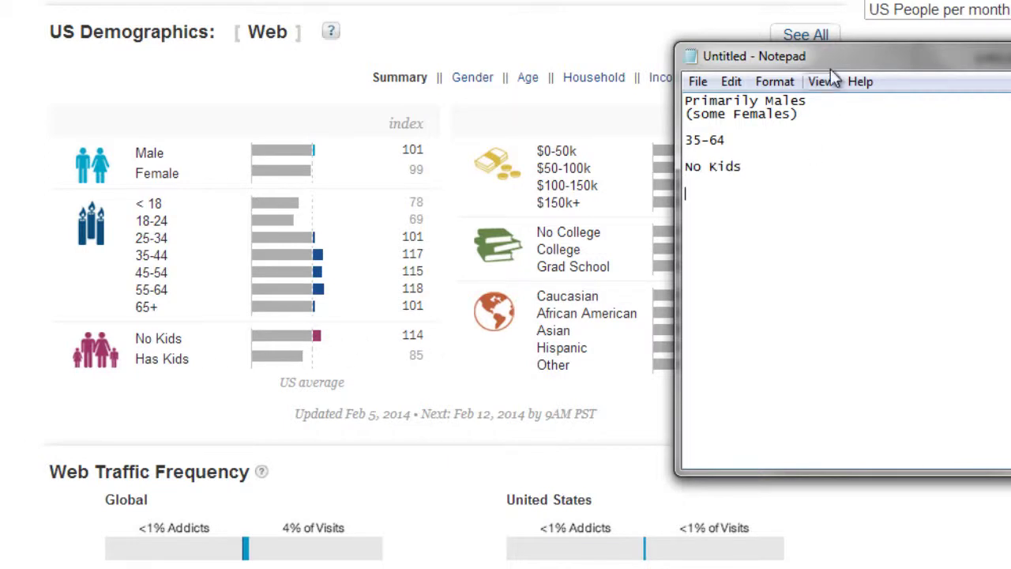
# Move the notes window clear of the income and education charts and add "150K and above" and "College Education" as separate entries
pyautogui.moveTo(835, 54); pyautogui.dragTo(869, 55)
pyautogui.moveTo(715, 198); pyautogui.dragTo(872, 197)
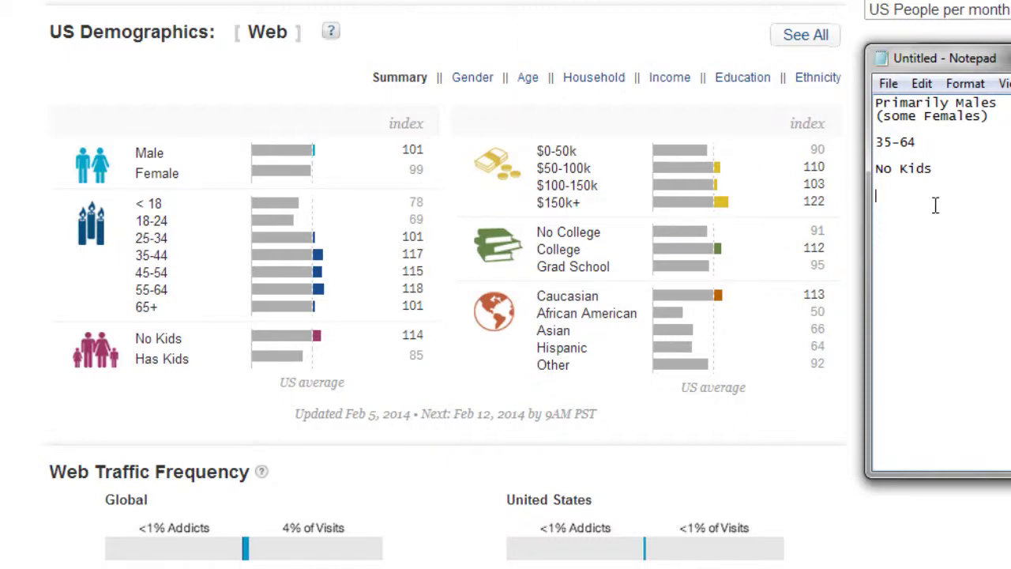
pyautogui.write('150K and above (')
pyautogui.press('BackSpace')
pyautogui.press('BackSpace')
pyautogui.press('Return')
pyautogui.press('Return')
pyautogui.write('College Education')
pyautogui.press('Return')
pyautogui.press('Return')
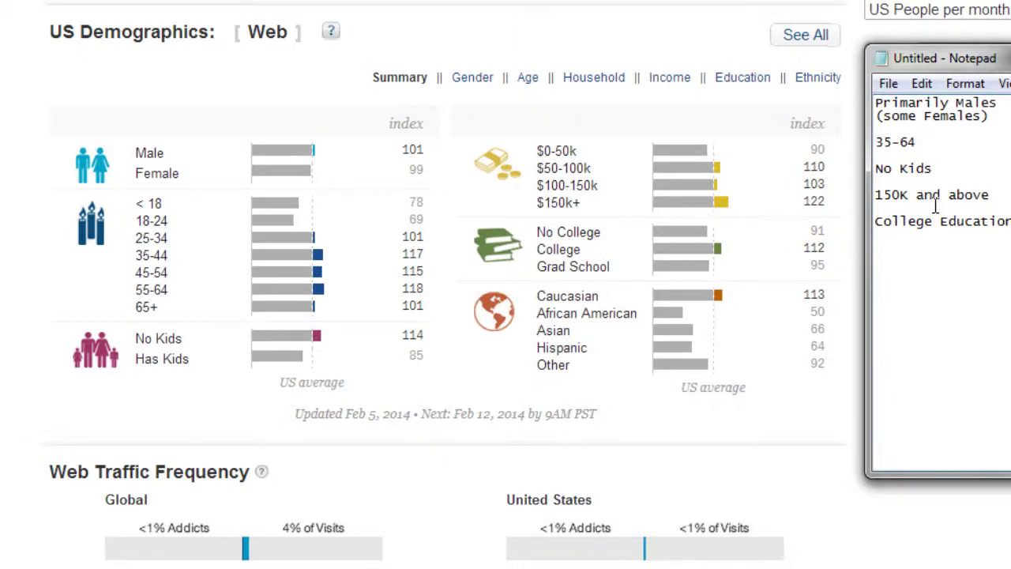
# Add the ethnicity entry "Caucasian (majority)" to the end of the notes
pyautogui.write('Cauc')
pyautogui.press('BackSpace')
pyautogui.press('BackSpace')
pyautogui.write('ucasian ')
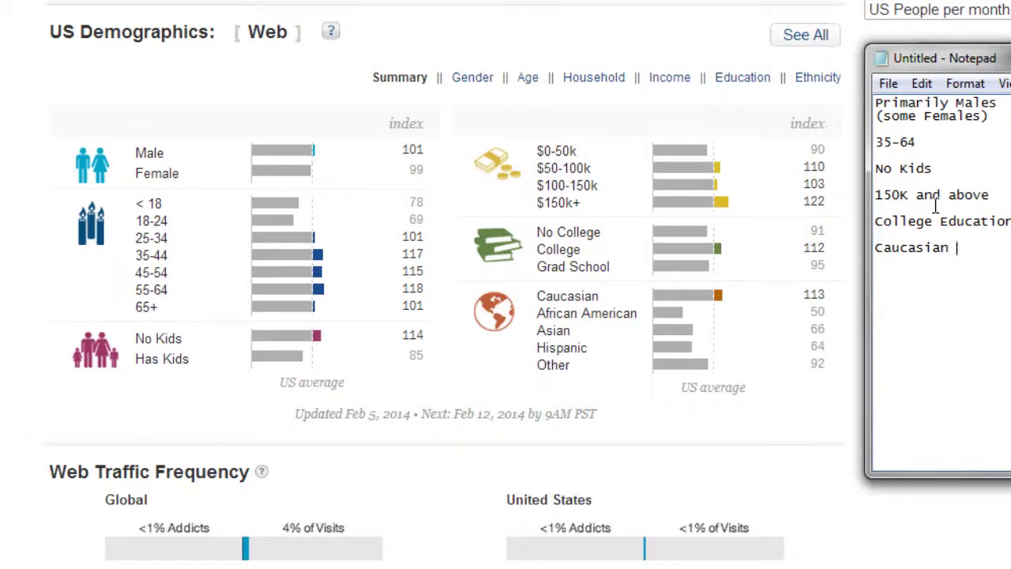
pyautogui.write('(mja')
pyautogui.press('BackSpace')
pyautogui.press('BackSpace')
pyautogui.write('ajority)')
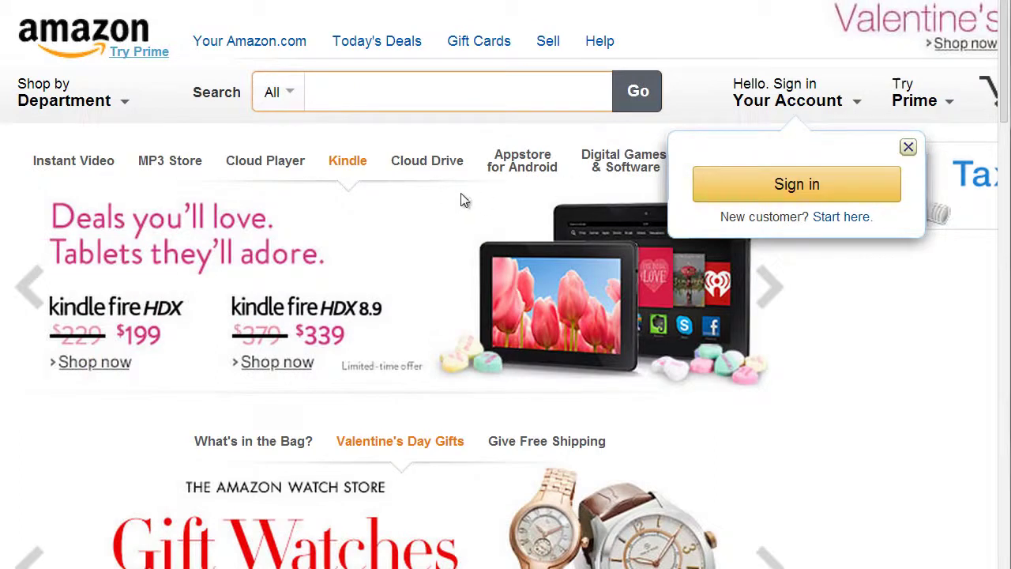
# Switch to Amazon, dismiss the sign-in prompt and search all departments for "survivalism"
pyautogui.click(564, 127)
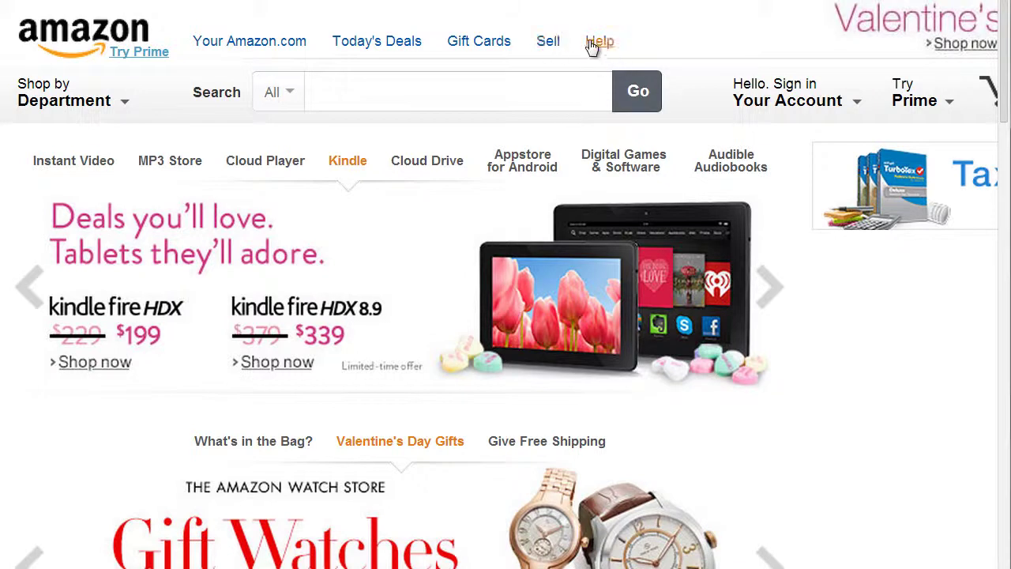
pyautogui.click(533, 94)
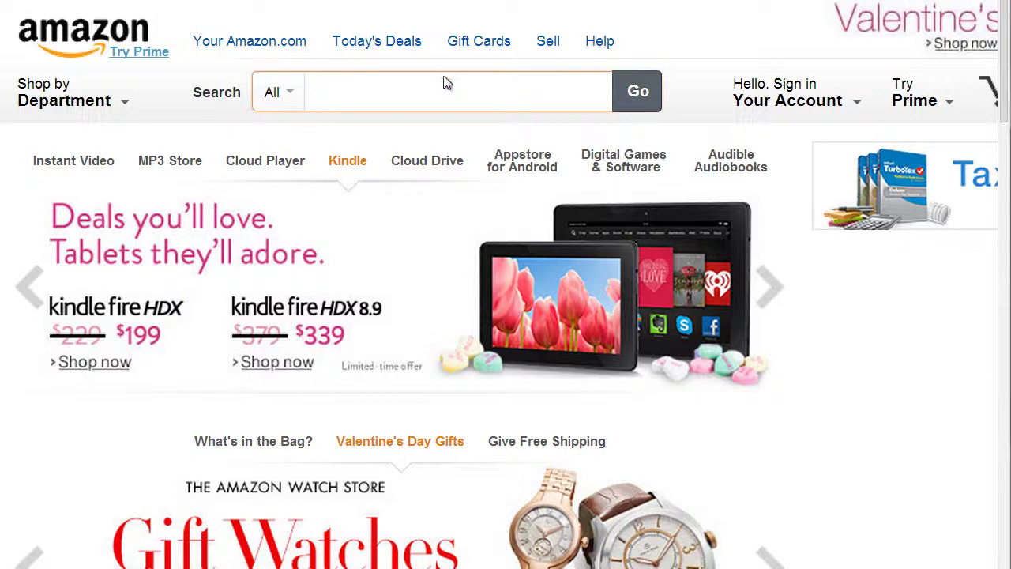
pyautogui.write('survival')
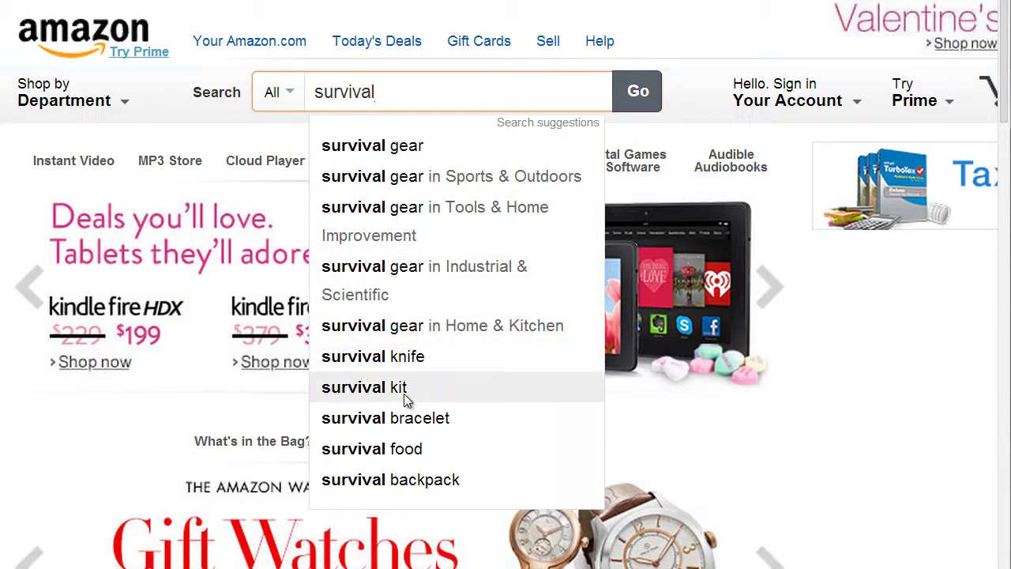
pyautogui.write('ism')
pyautogui.press('Return')
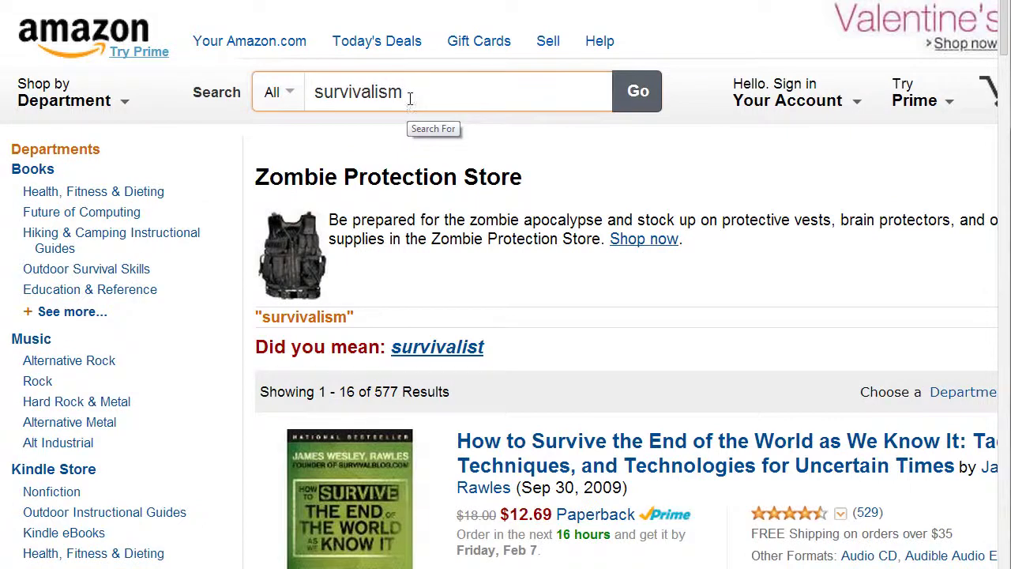
# Examine the survivalism search results for book titles, ratings, review numbers and the available customer review filters
pyautogui.scroll(-3, 597, 255)
pyautogui.scroll(-4, 597, 251)
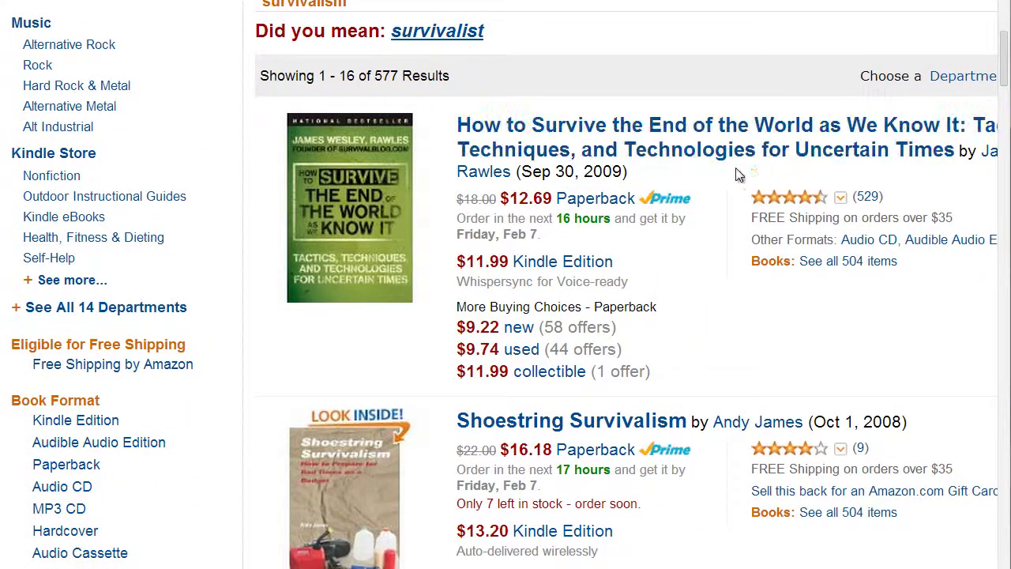
pyautogui.scroll(-6, 739, 174)
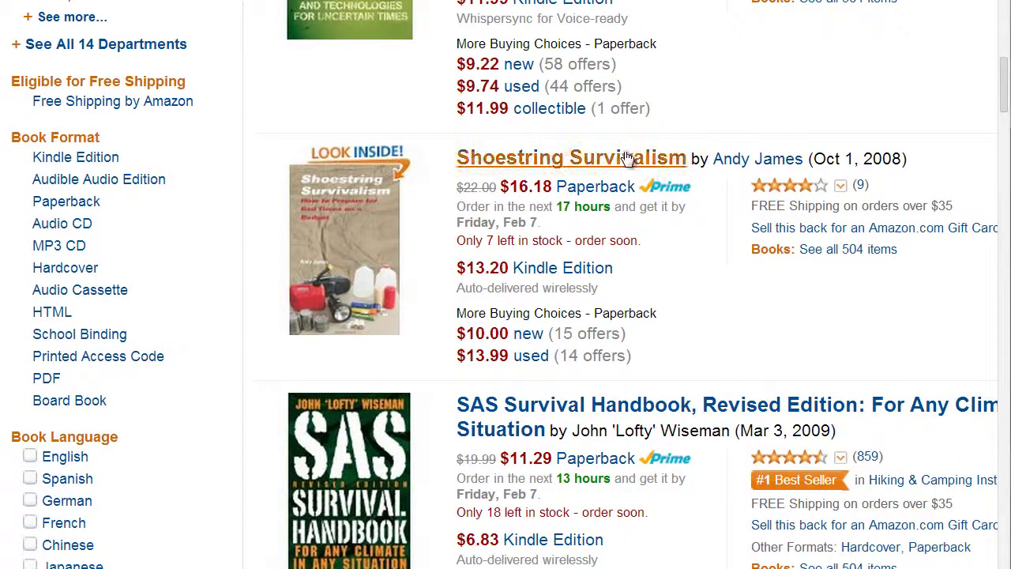
pyautogui.scroll(-5, 684, 248)
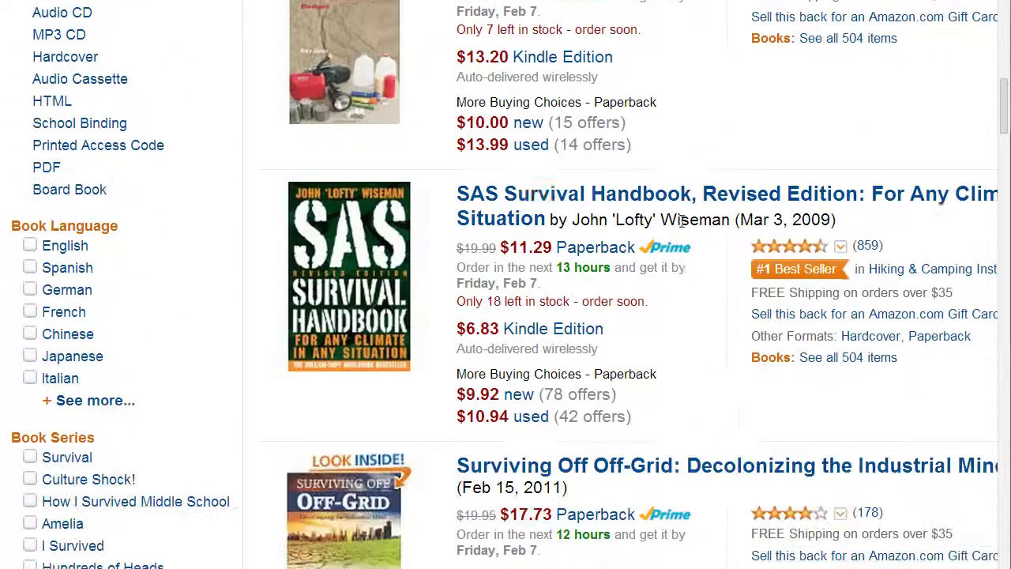
pyautogui.scroll(-1, 676, 203)
pyautogui.scroll(-3, 676, 202)
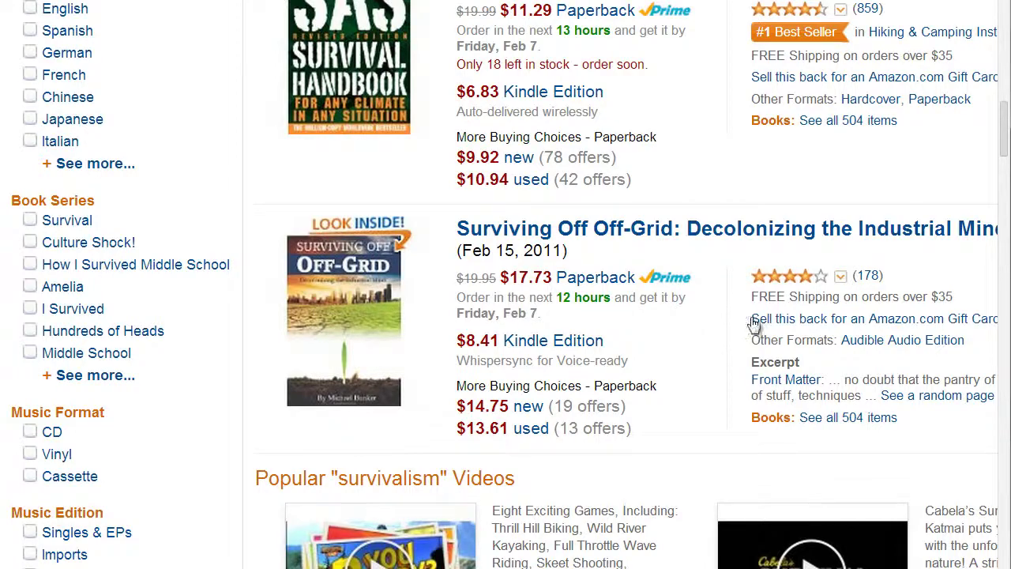
pyautogui.scroll(-3, 1004, 156)
pyautogui.scroll(7, 1003, 154)
pyautogui.scroll(-8, 1002, 154)
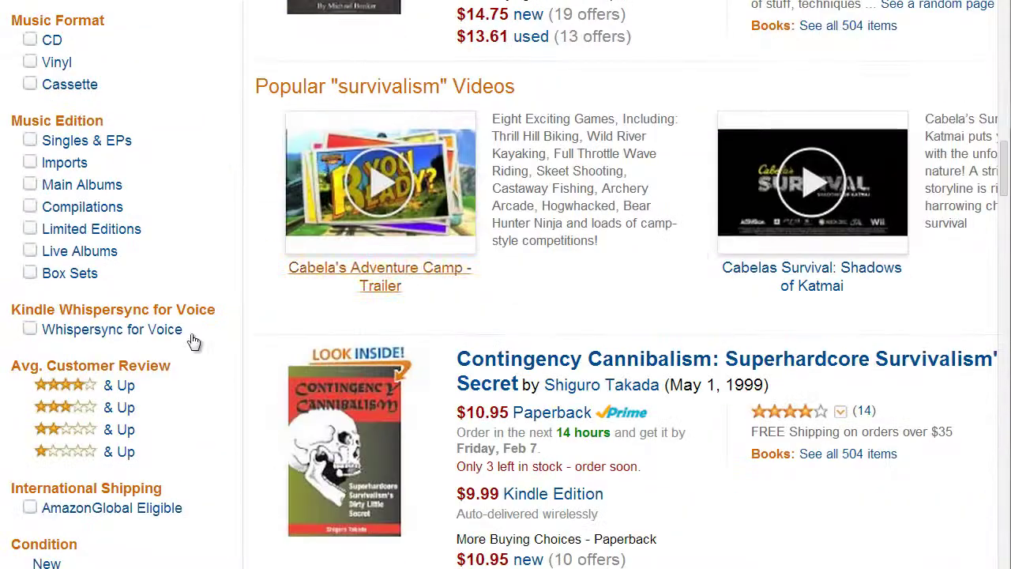
# Filter the survivalism results to an average customer review of 4 stars and up and examine the listed books
pyautogui.click(92, 390)
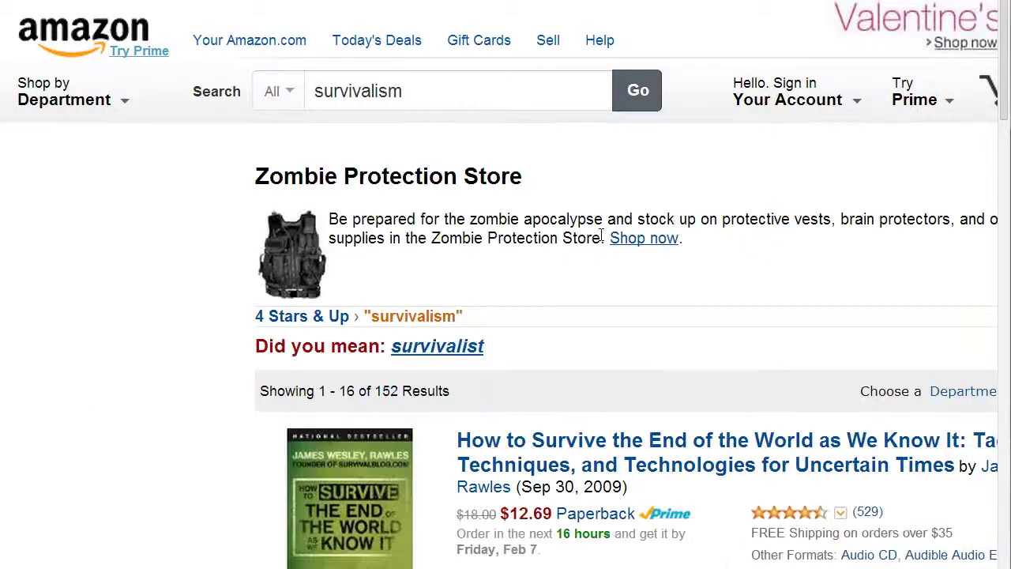
pyautogui.scroll(-3, 600, 245)
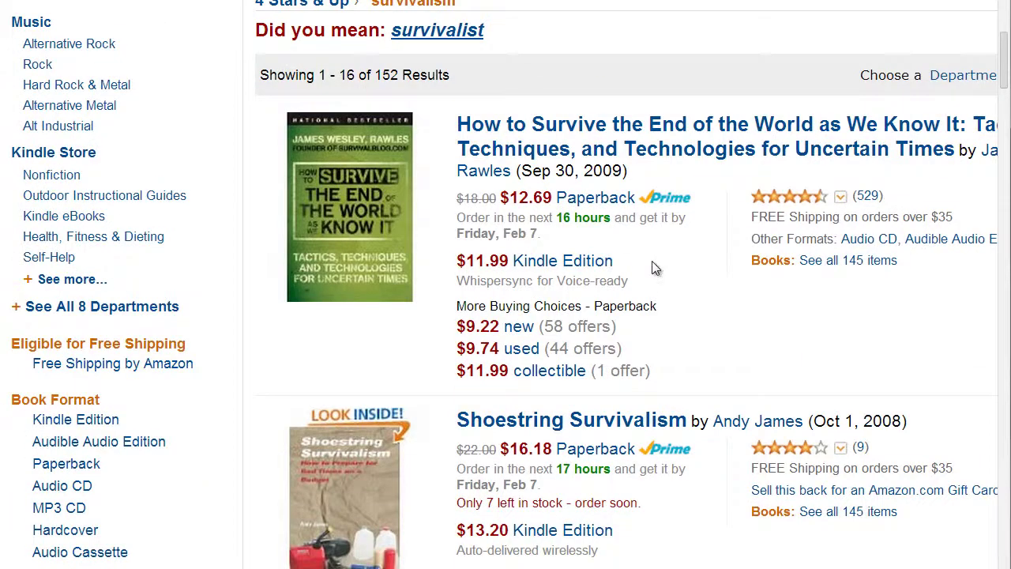
pyautogui.scroll(-2, 661, 271)
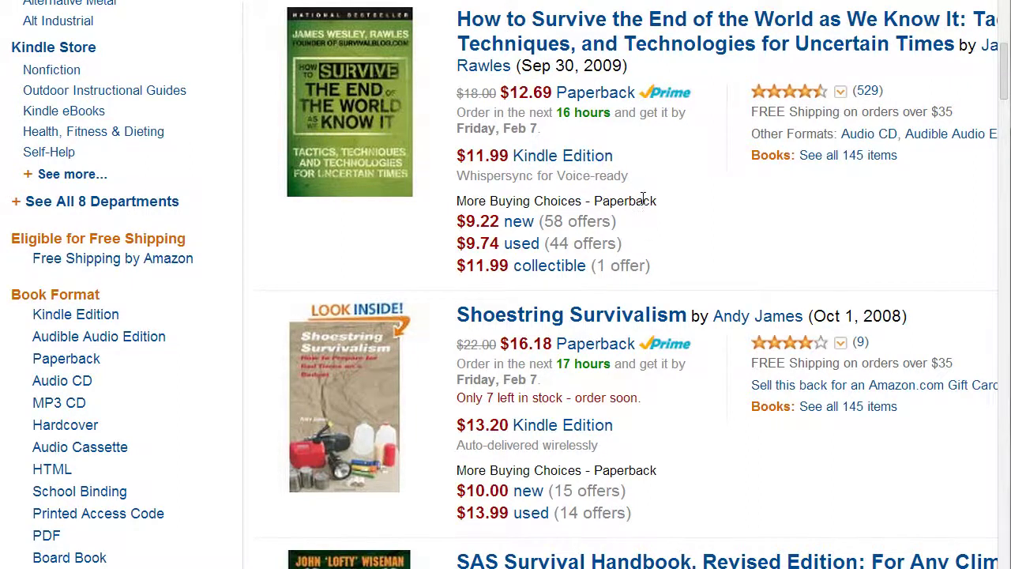
pyautogui.scroll(-1, 636, 248)
pyautogui.scroll(-3, 637, 248)
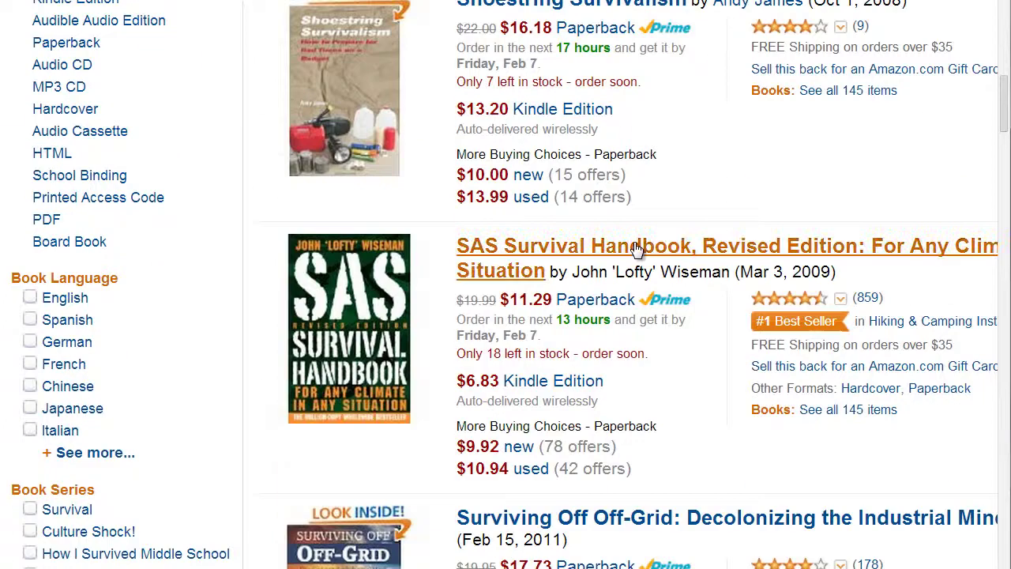
pyautogui.scroll(-1, 628, 233)
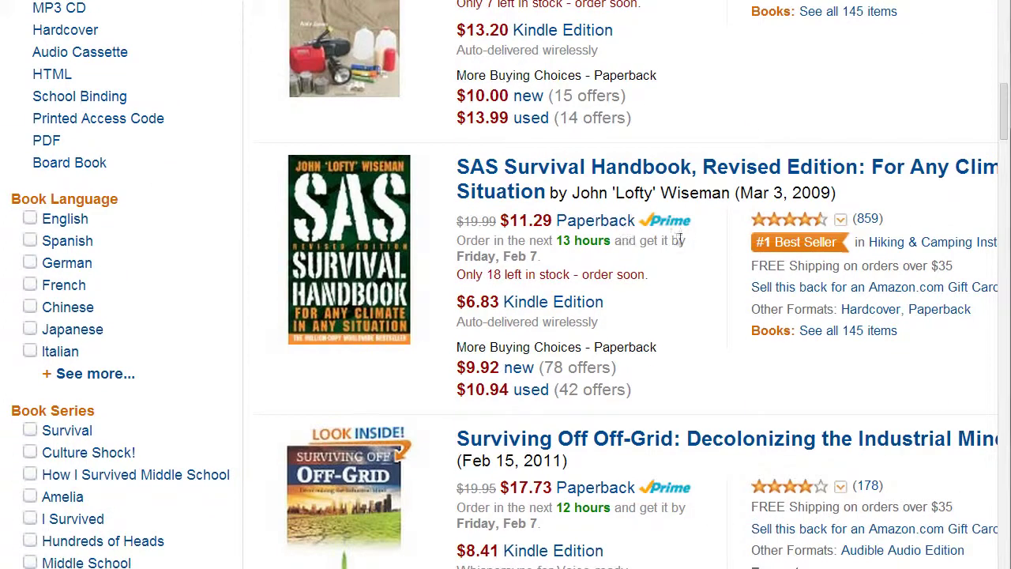
pyautogui.scroll(-2, 655, 236)
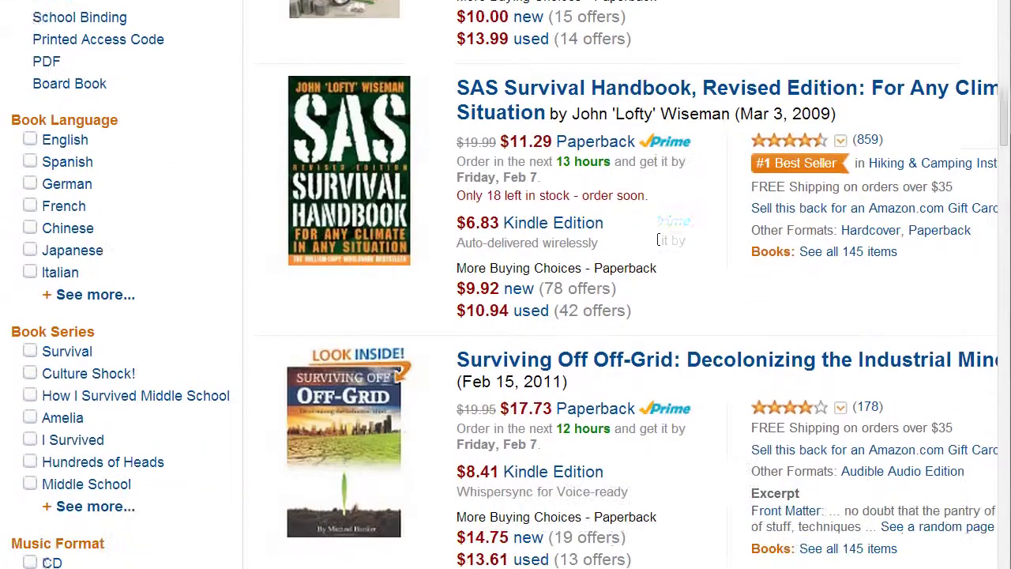
pyautogui.scroll(1, 656, 244)
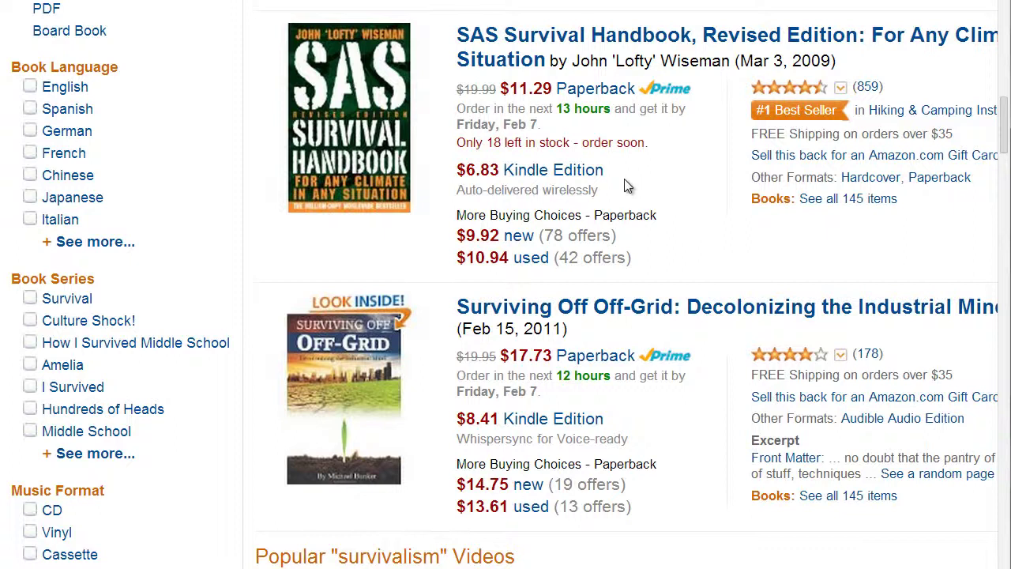
pyautogui.scroll(-5, 638, 215)
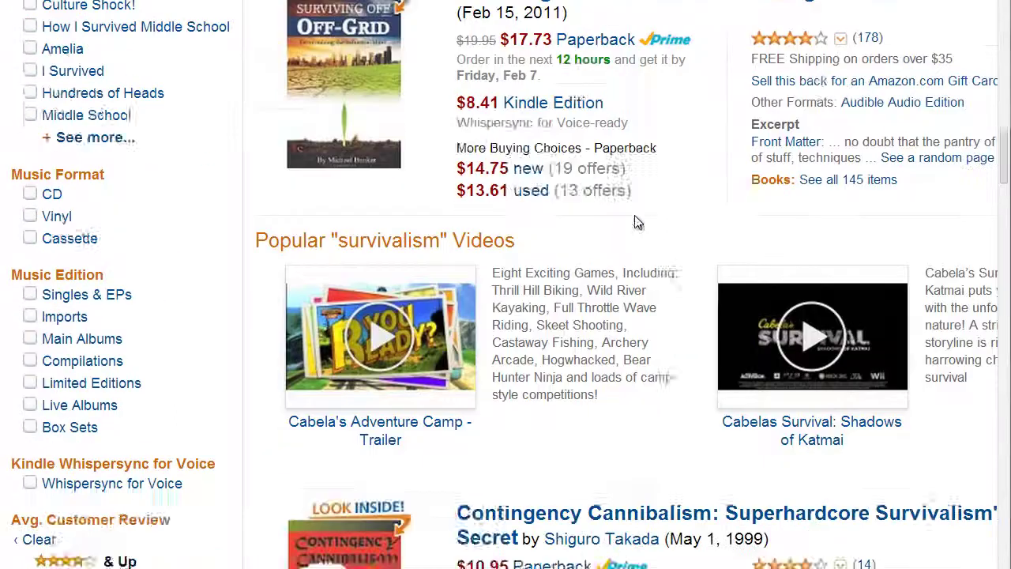
# Review more of the survivalism results rated 4 stars and up, and switch to the suggested search term "survivalist"
pyautogui.scroll(-2, 637, 215)
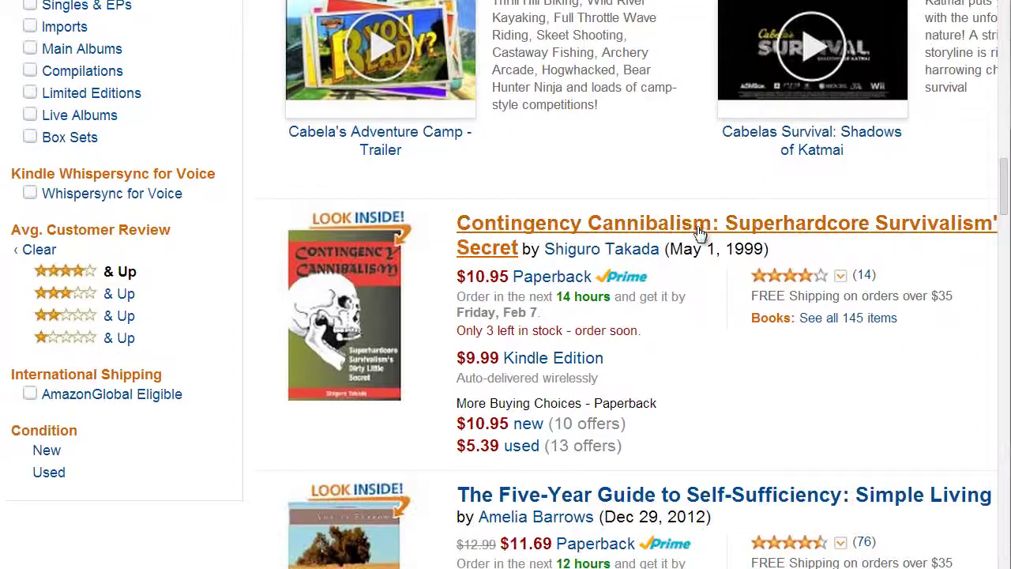
pyautogui.scroll(-2, 713, 248)
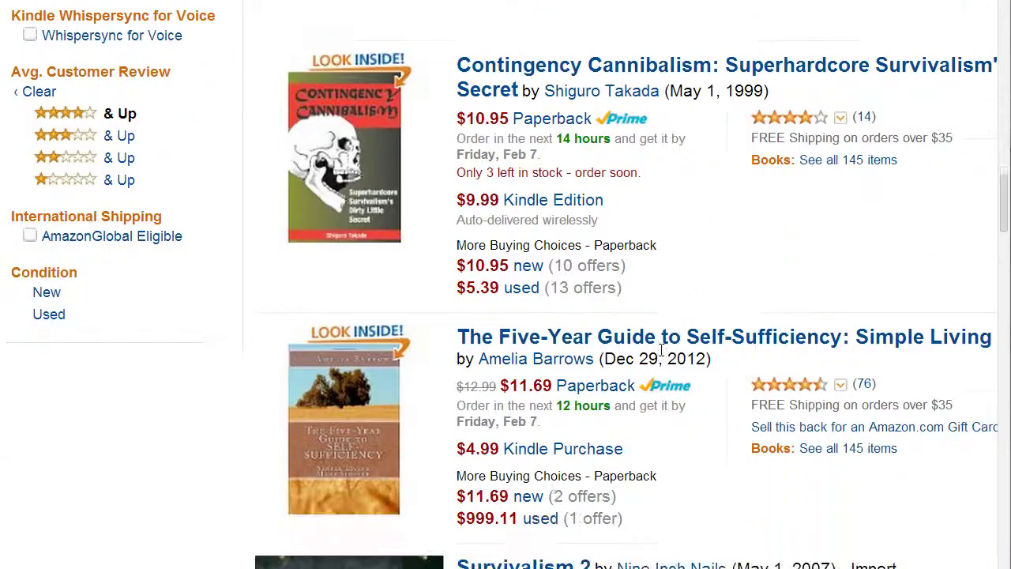
pyautogui.scroll(-1, 666, 348)
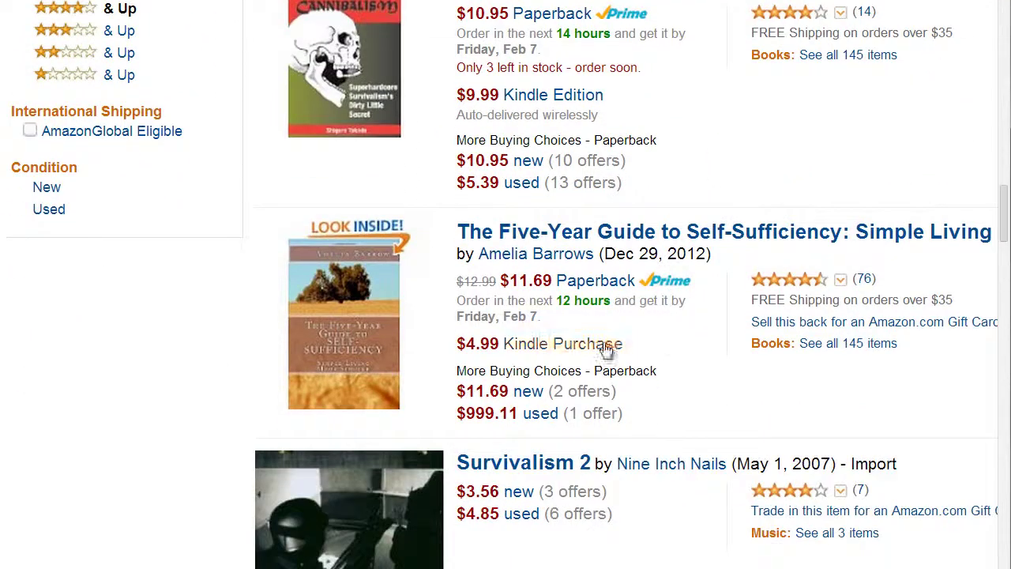
pyautogui.scroll(-2, 643, 331)
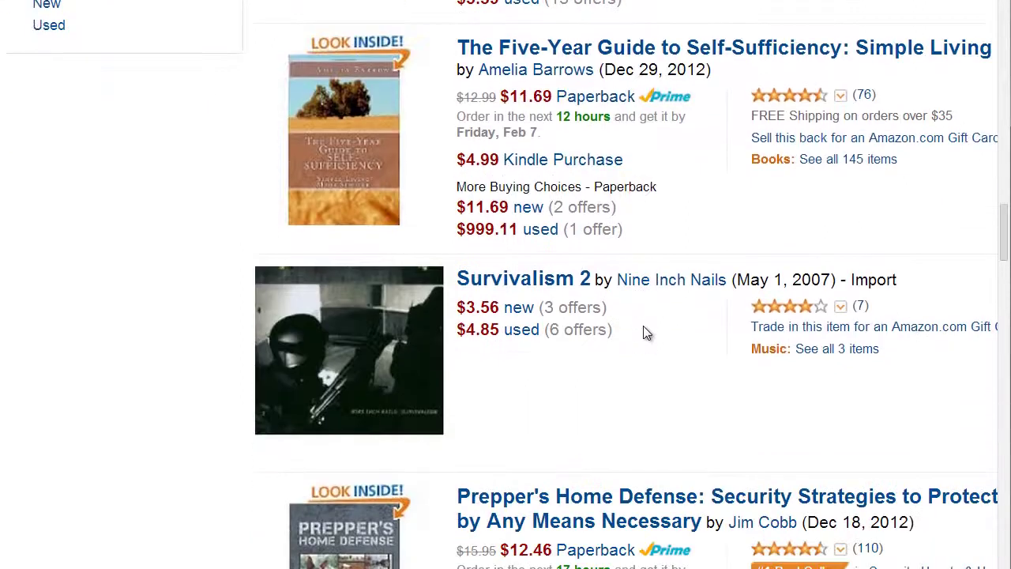
pyautogui.scroll(-1, 683, 282)
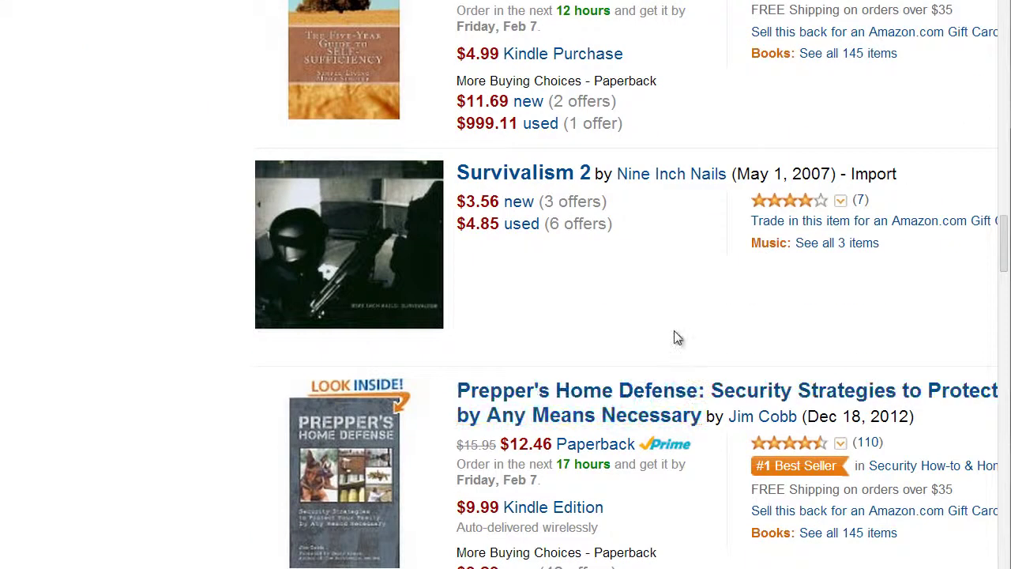
pyautogui.moveTo(1003, 246); pyautogui.dragTo(1002, 25)
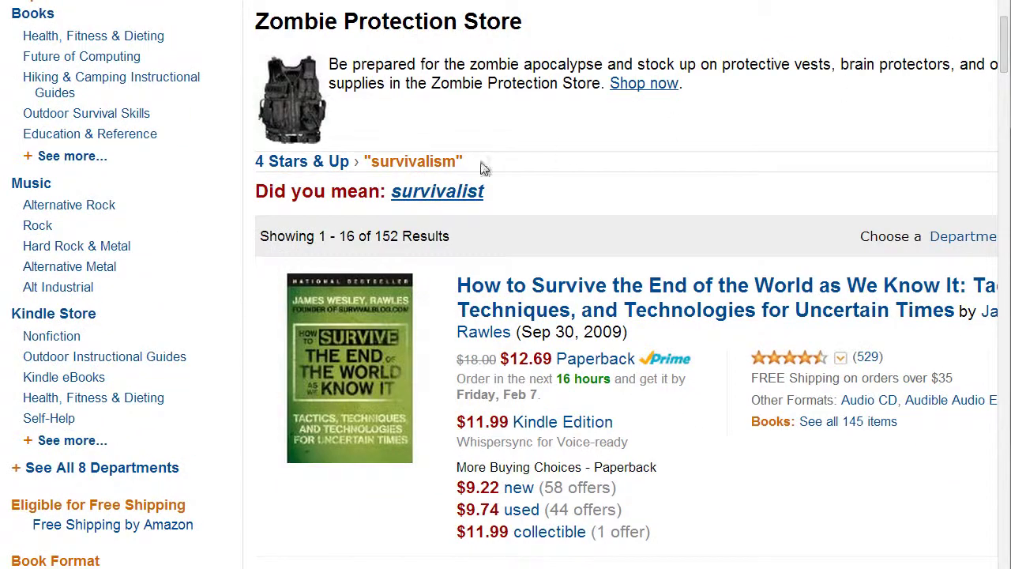
pyautogui.click(431, 194)
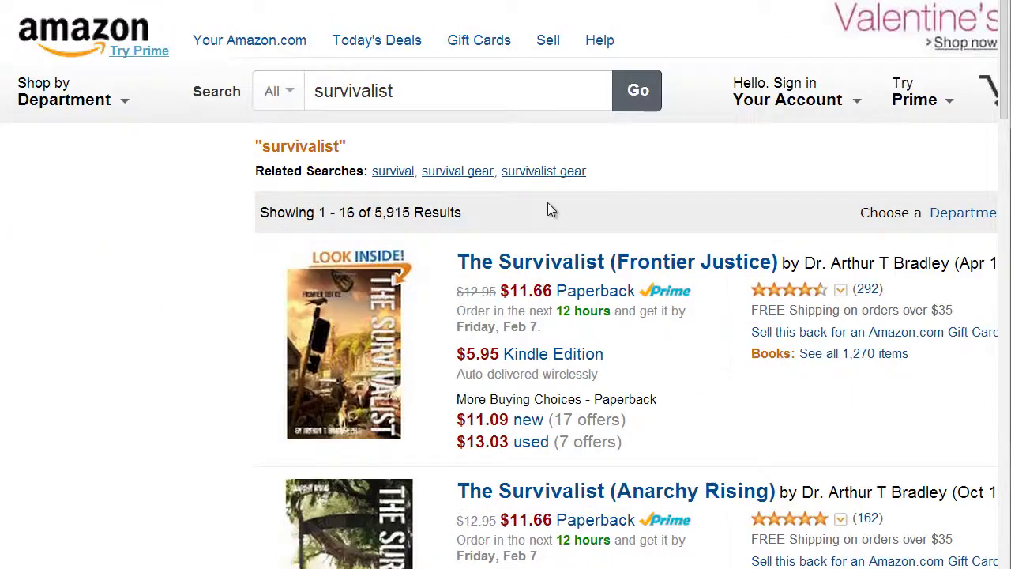